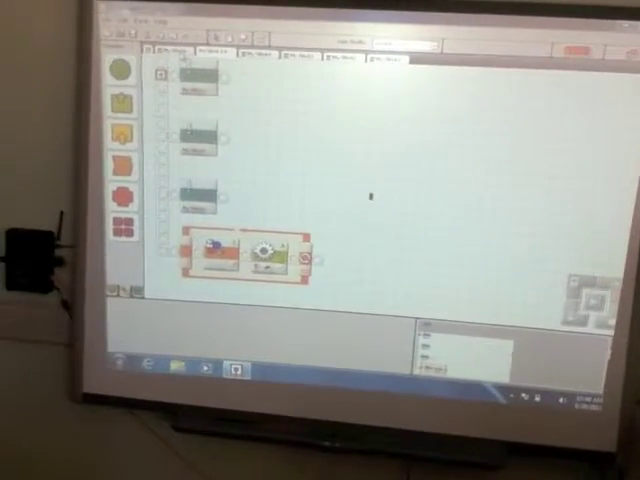
# Dismiss the extra-blocks palette, leaving the sensor wait and motor block inside the loop.
pyautogui.click(325, 170)
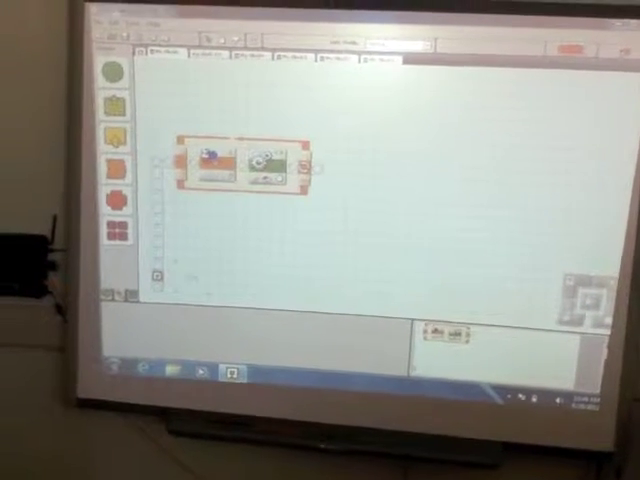
# Select the Loop block to show its settings, then pull the motor block out of the loop.
pyautogui.click(265, 165)
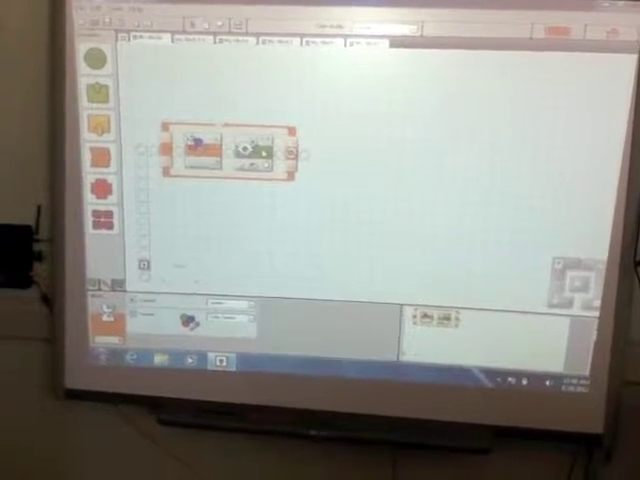
pyautogui.moveTo(252, 150); pyautogui.dragTo(222, 110)
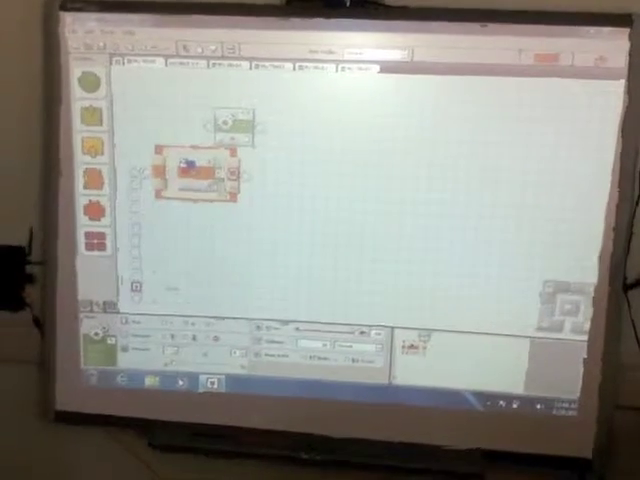
# Add a motor block to the loop sequence and view that motor block's settings.
pyautogui.moveTo(232, 122); pyautogui.dragTo(232, 172)
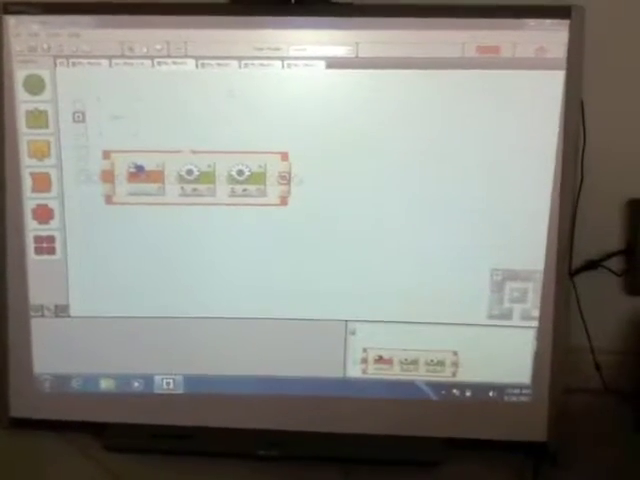
pyautogui.click(148, 165)
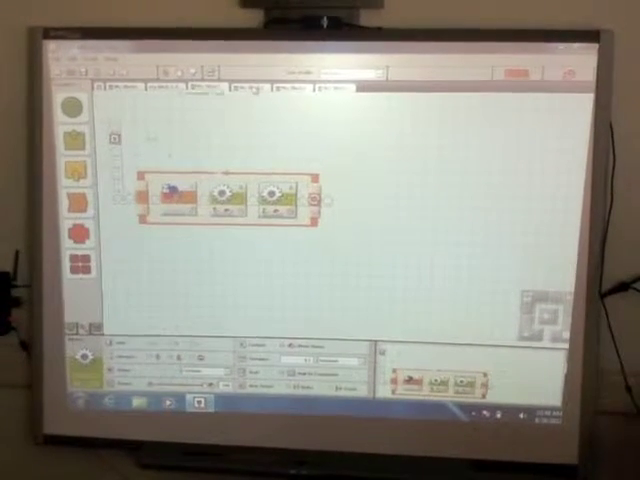
# Switch to another program tab holding only its start point.
pyautogui.click(252, 86)
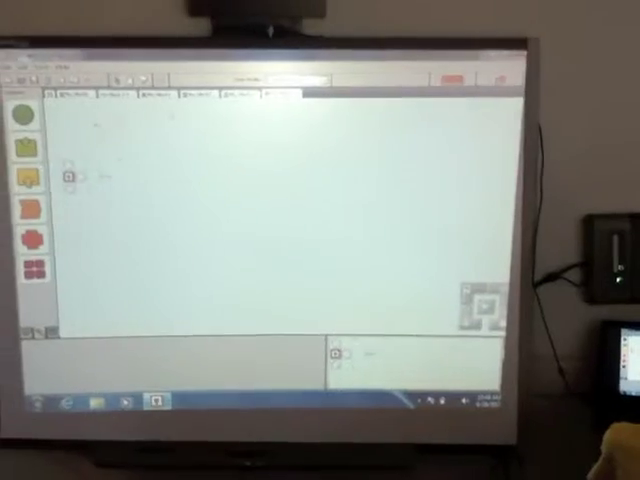
# Go back to the Lobby's Getting Started welcome screen.
pyautogui.click(86, 106)
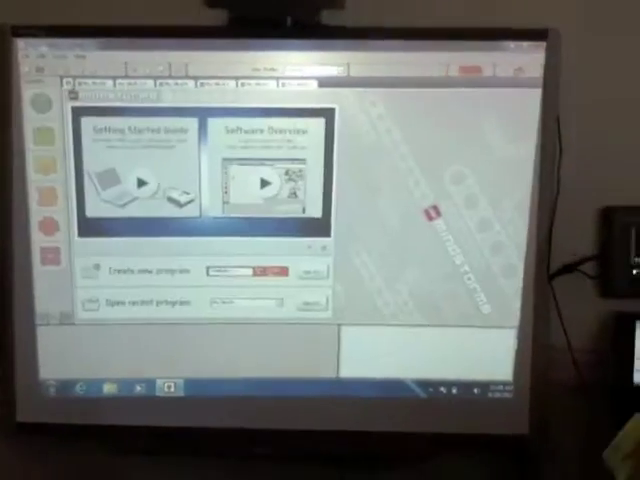